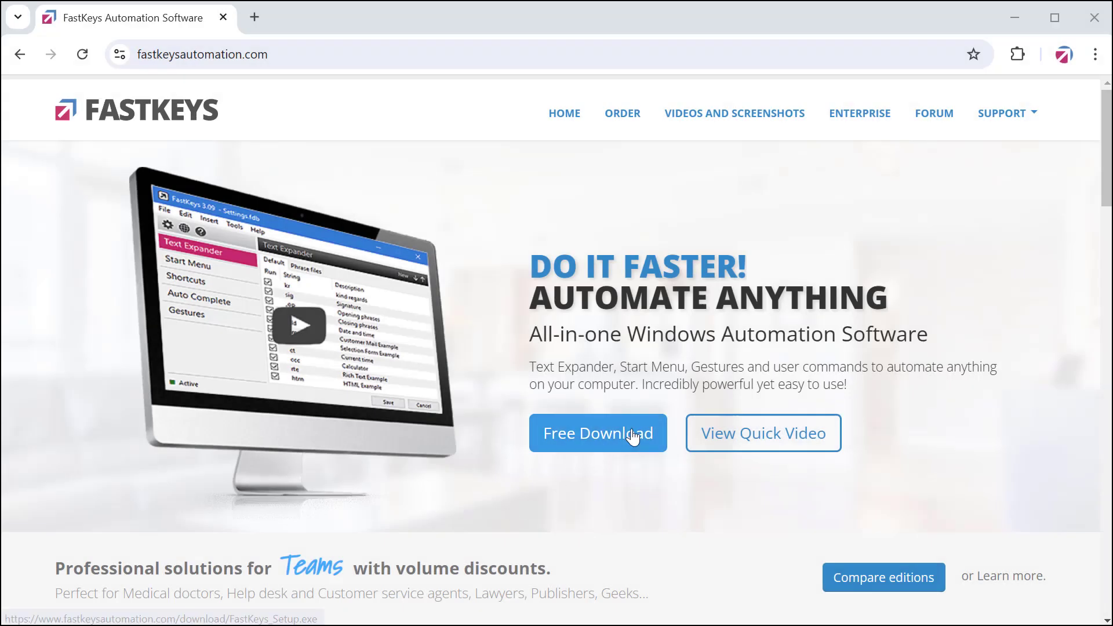
Step: Download FastKeys_Setup.exe (3.0 MB) from the fastkeysautomation.com Free Download link
left_click(633, 436)
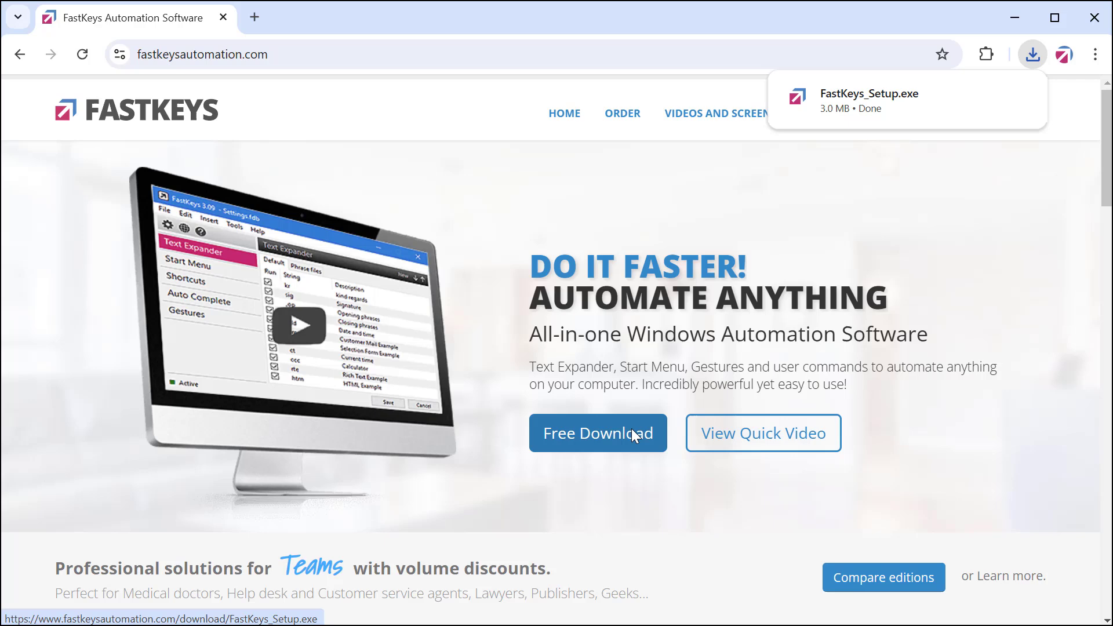
mouse_move(838, 98)
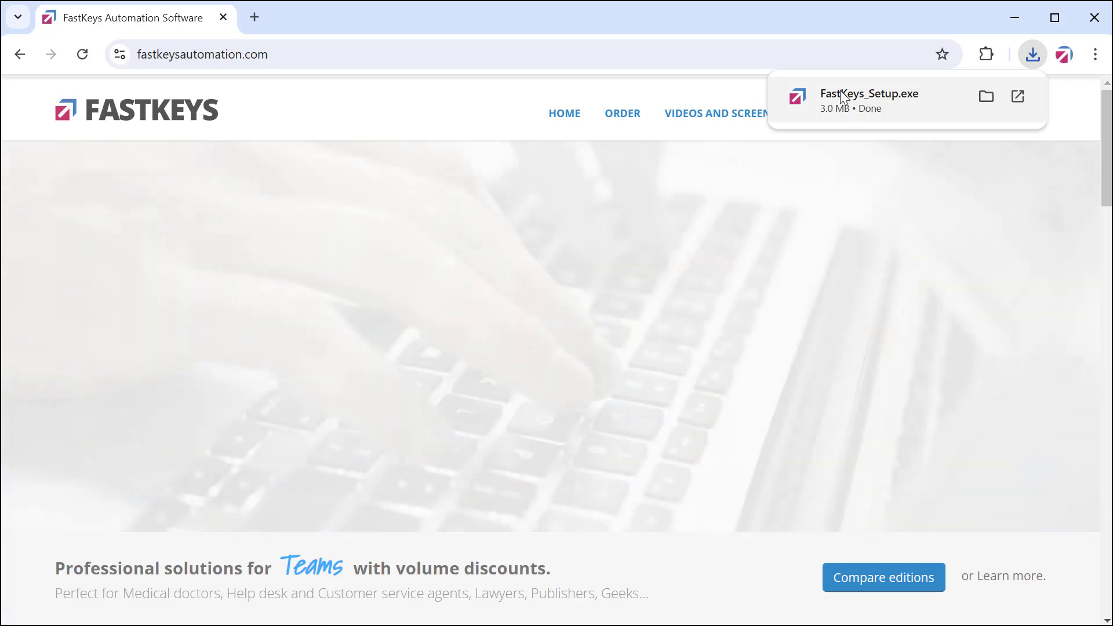
Step: Run FastKeys_Setup.exe, accept the licence, and install to C:\Program Files (x86)\FastKeys 5 with a desktop icon
left_click(843, 99)
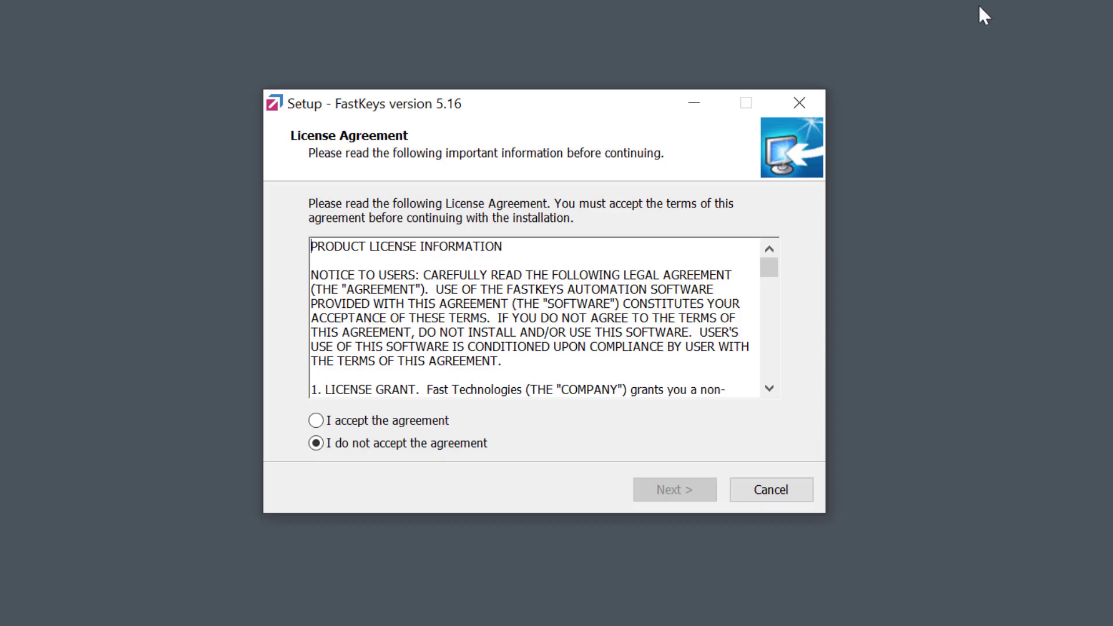
left_click(391, 429)
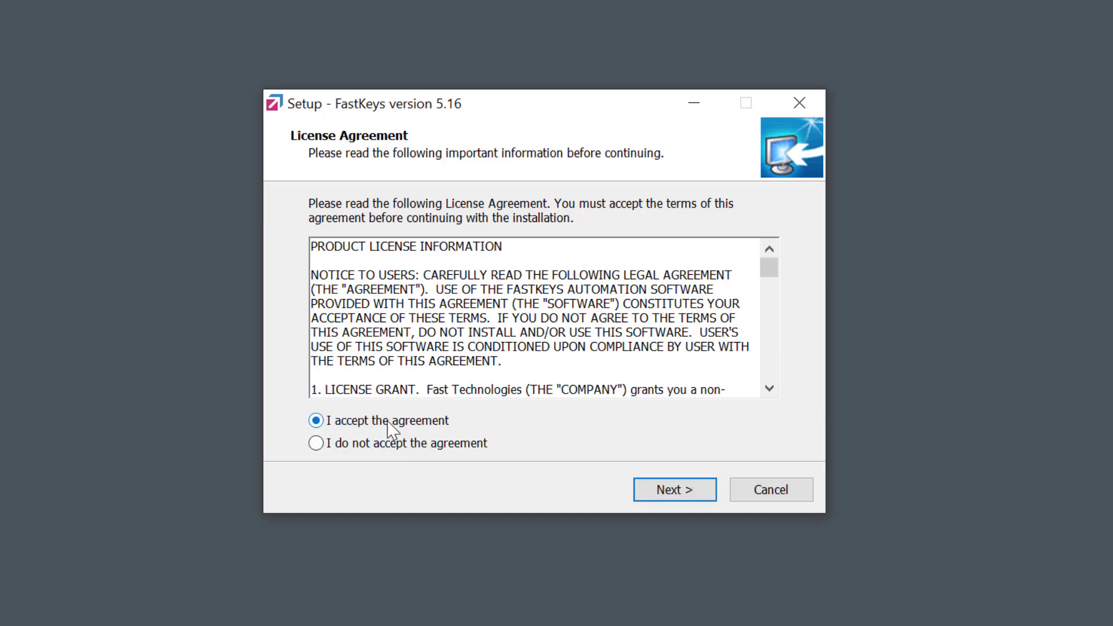
left_click(669, 489)
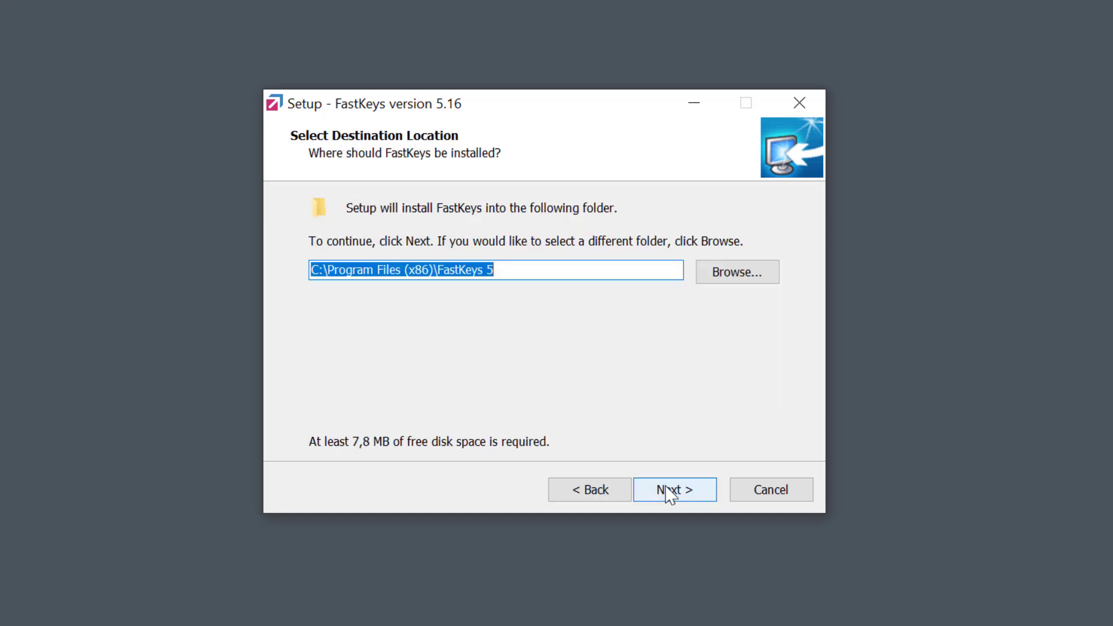
left_click(669, 490)
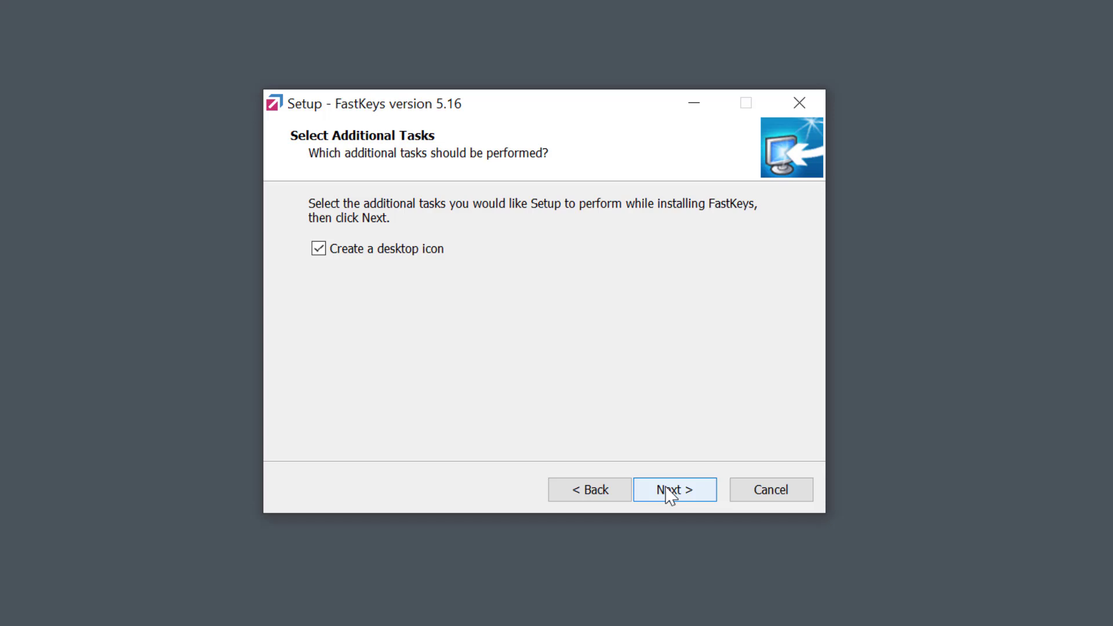
left_click(668, 492)
left_click(667, 490)
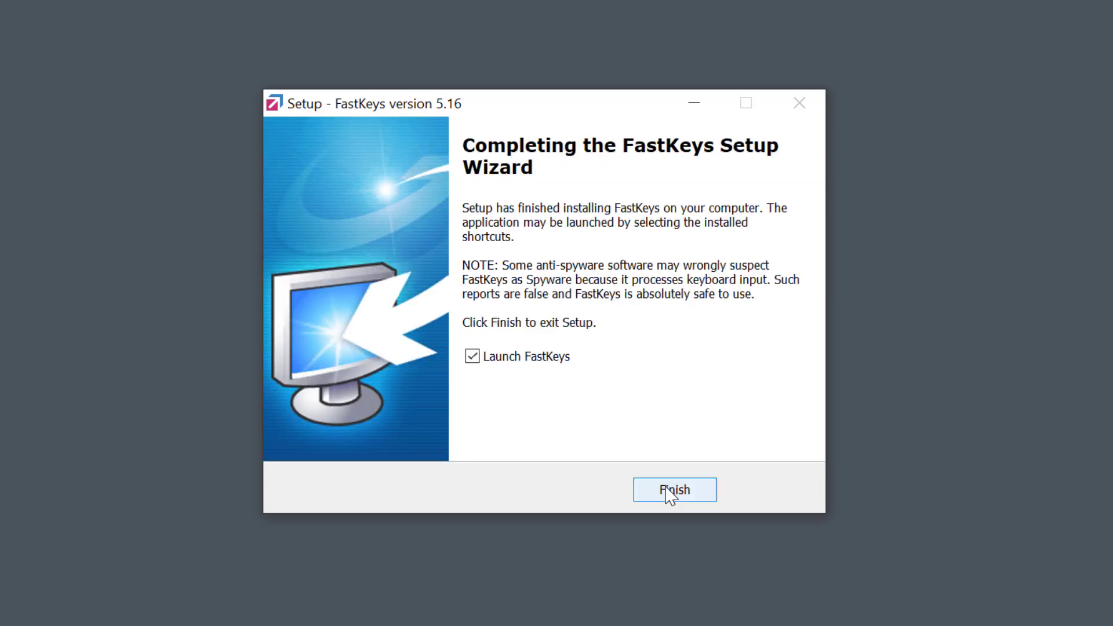
Step: Finish setup, continue with the FastKeys 5.16 trial, and open the online Quick Guide page
left_click(670, 493)
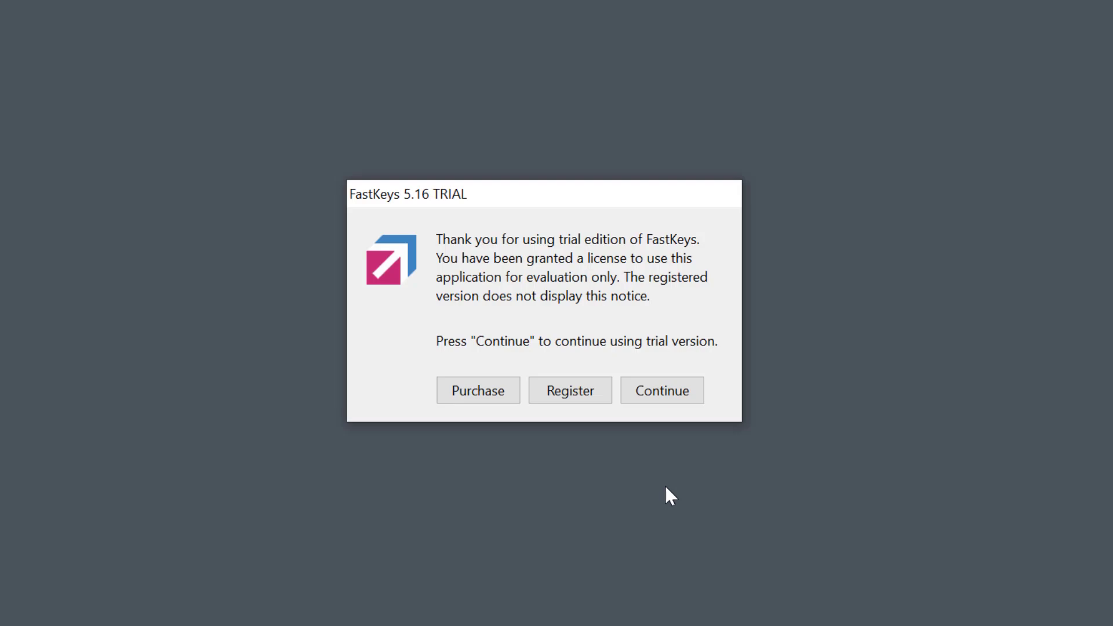
left_click(666, 394)
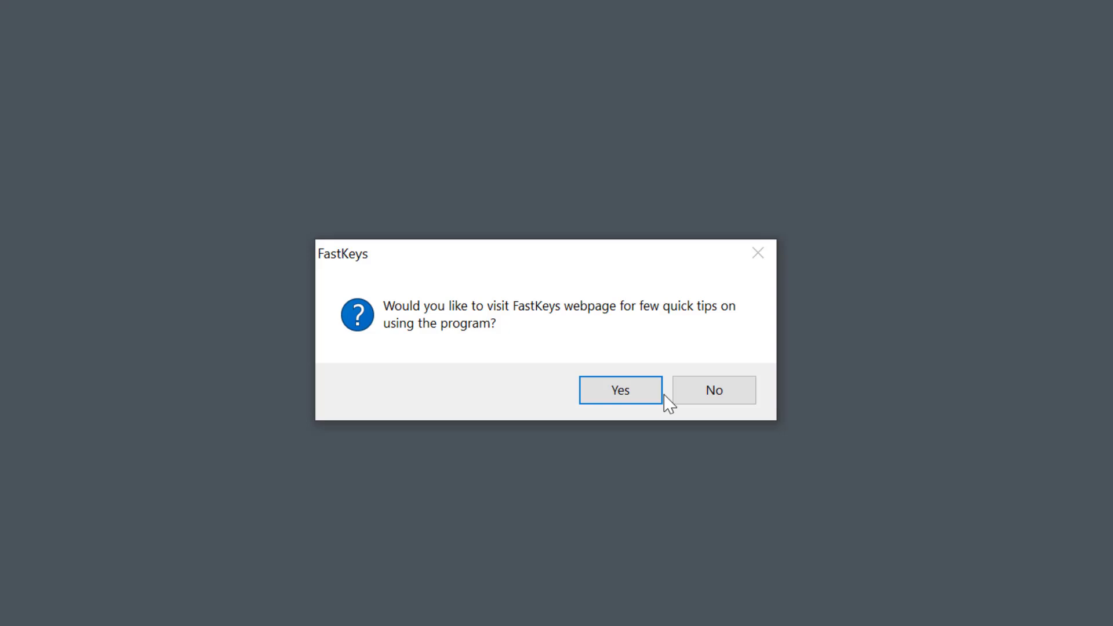
left_click(635, 396)
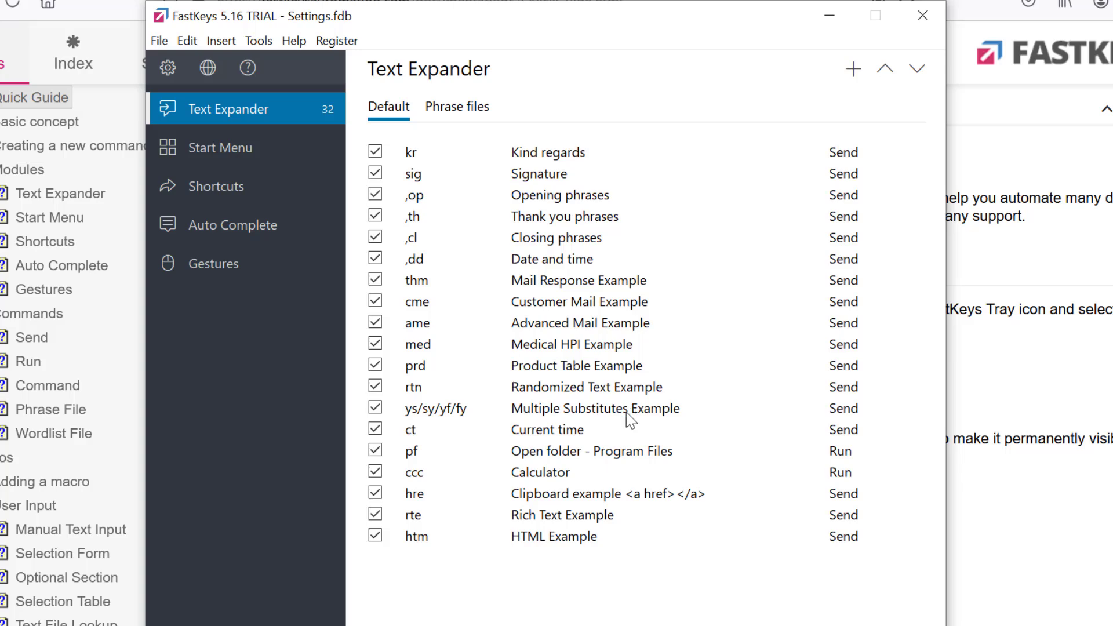
Step: Close the FastKeys settings window so it keeps running in the system tray
left_click(927, 22)
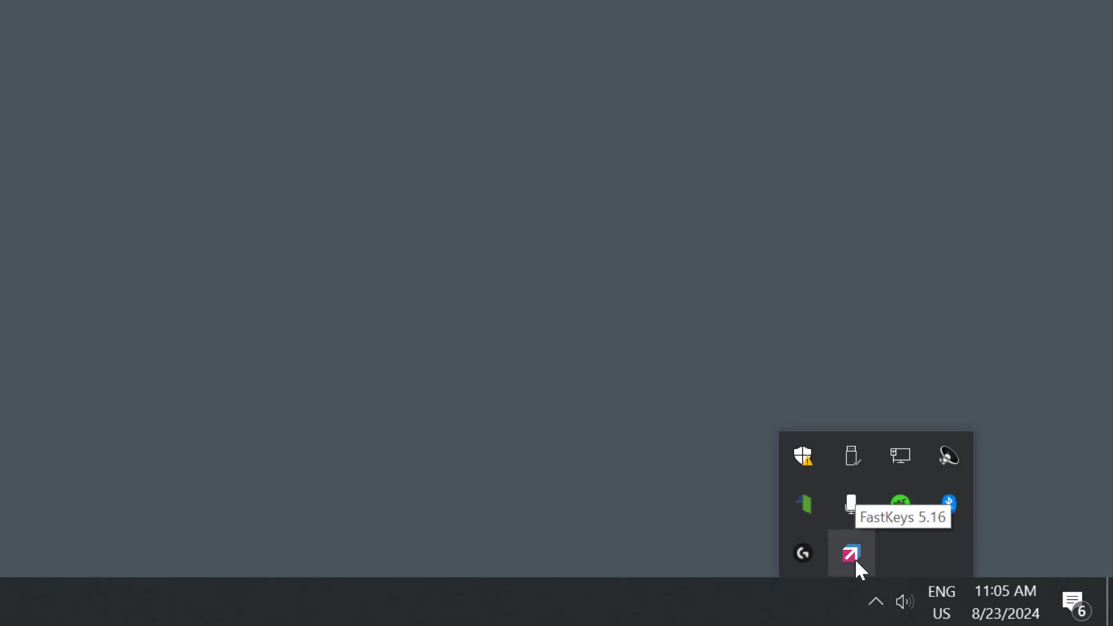
Step: Drag the FastKeys icon from the tray overflow onto the always-visible taskbar tray
left_click_drag(854, 558, 896, 605)
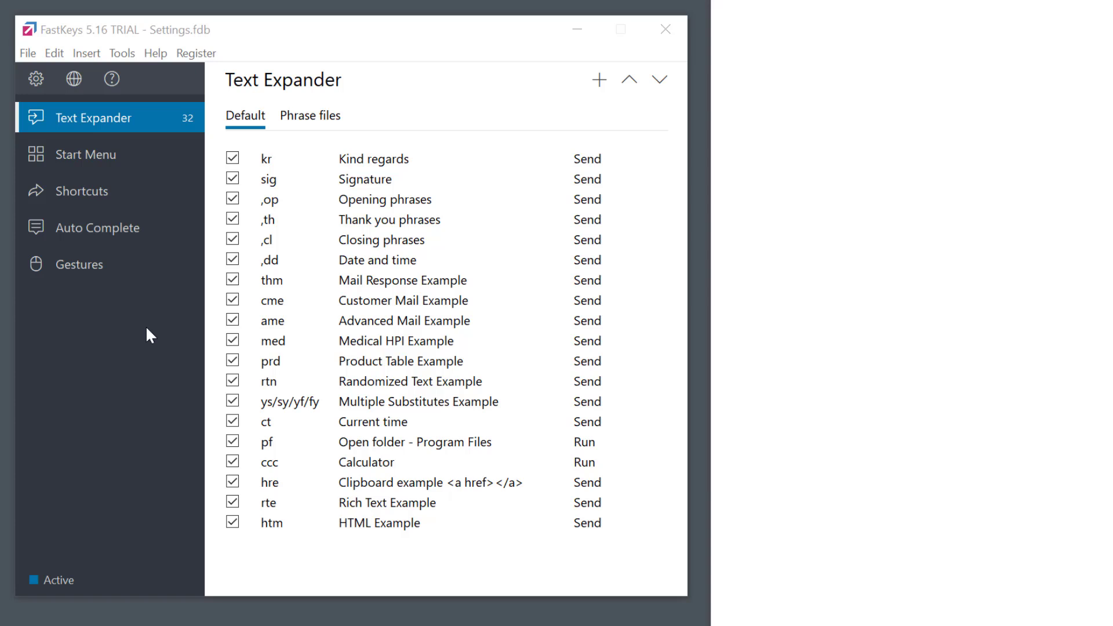
Step: Expand the kr abbreviation into 'kind regards' in the blank editor
left_click(138, 120)
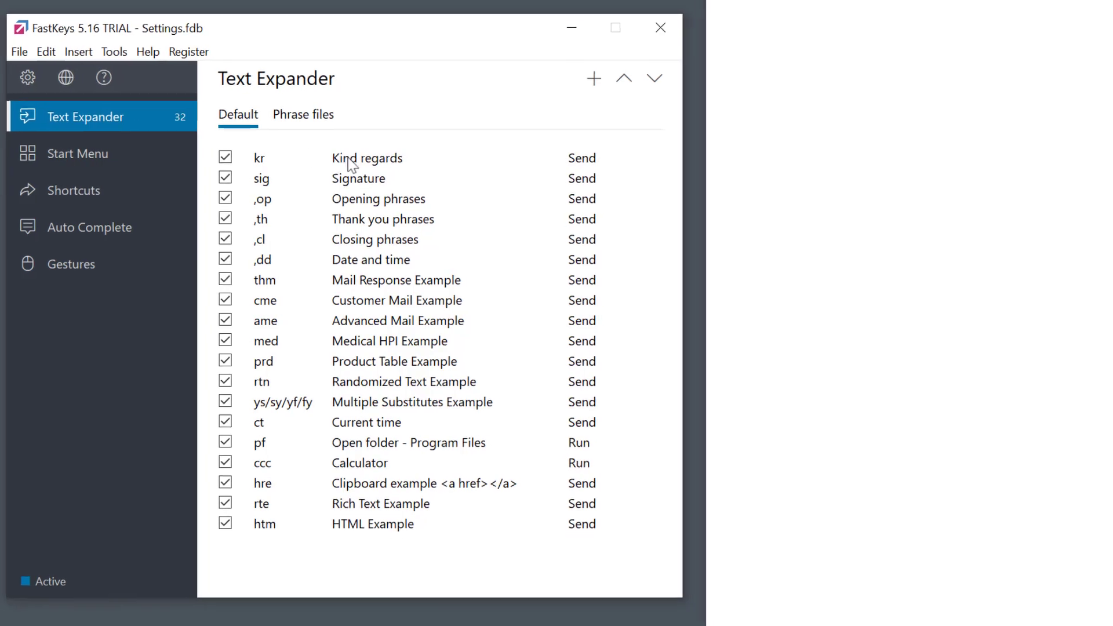
left_click(188, 138)
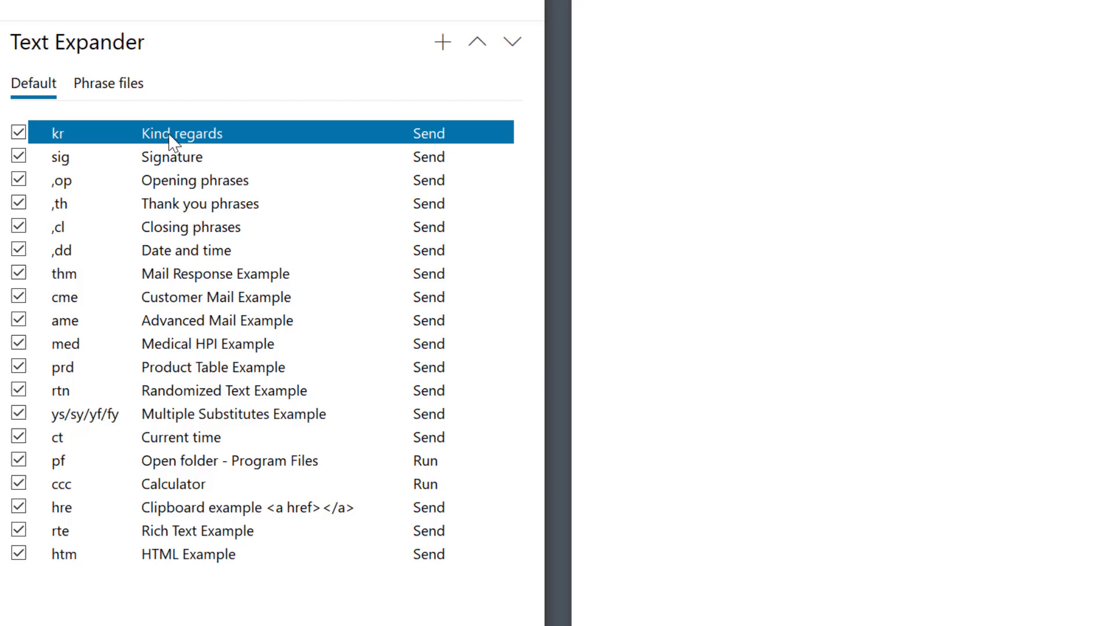
left_click(648, 121)
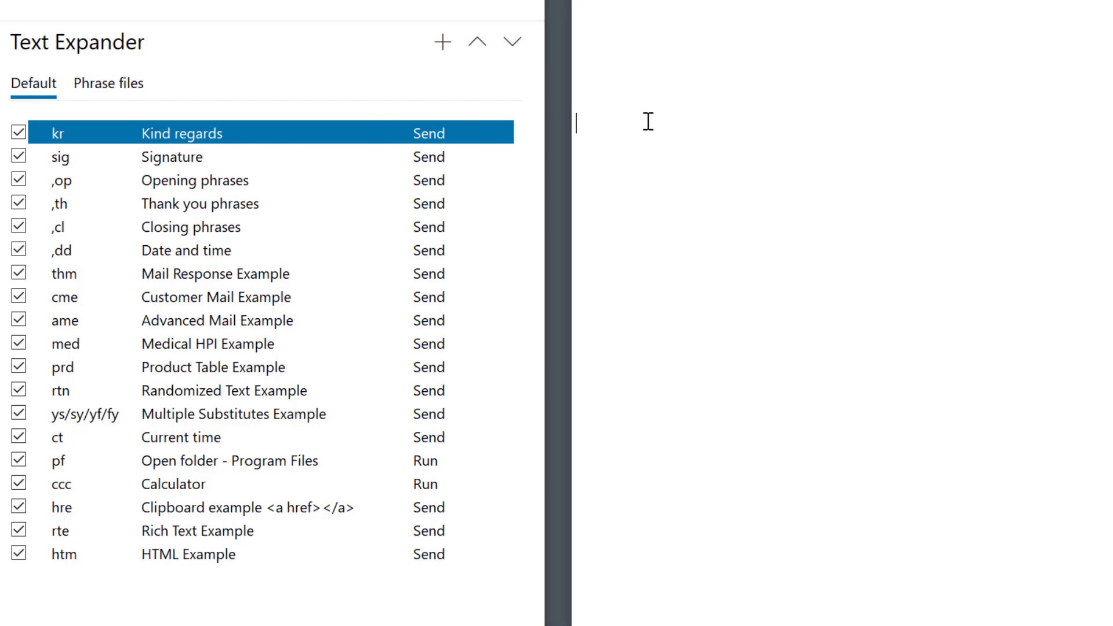
type("kr")
key("Return")
Step: Expand sig on the next line into the sample signature block
left_click(195, 166)
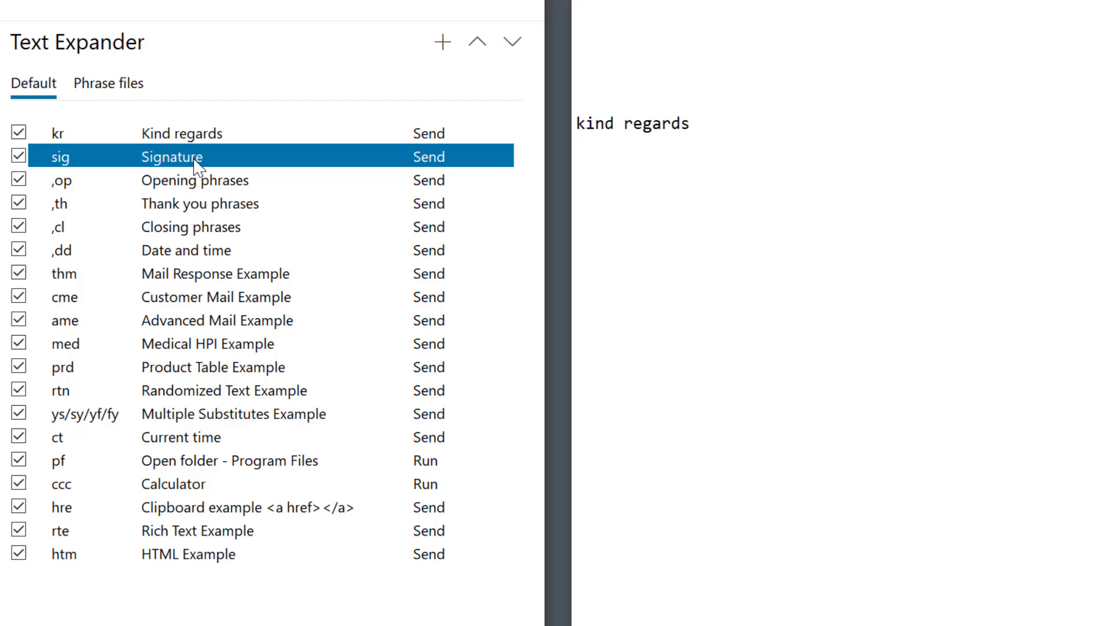
left_click(629, 171)
type("sig")
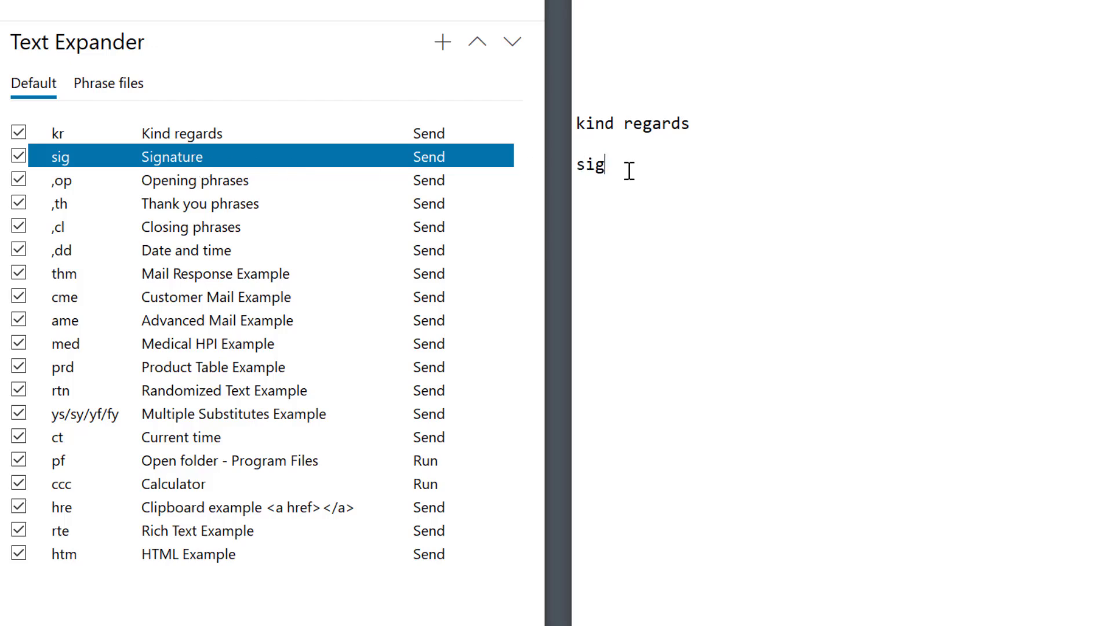
key("Return")
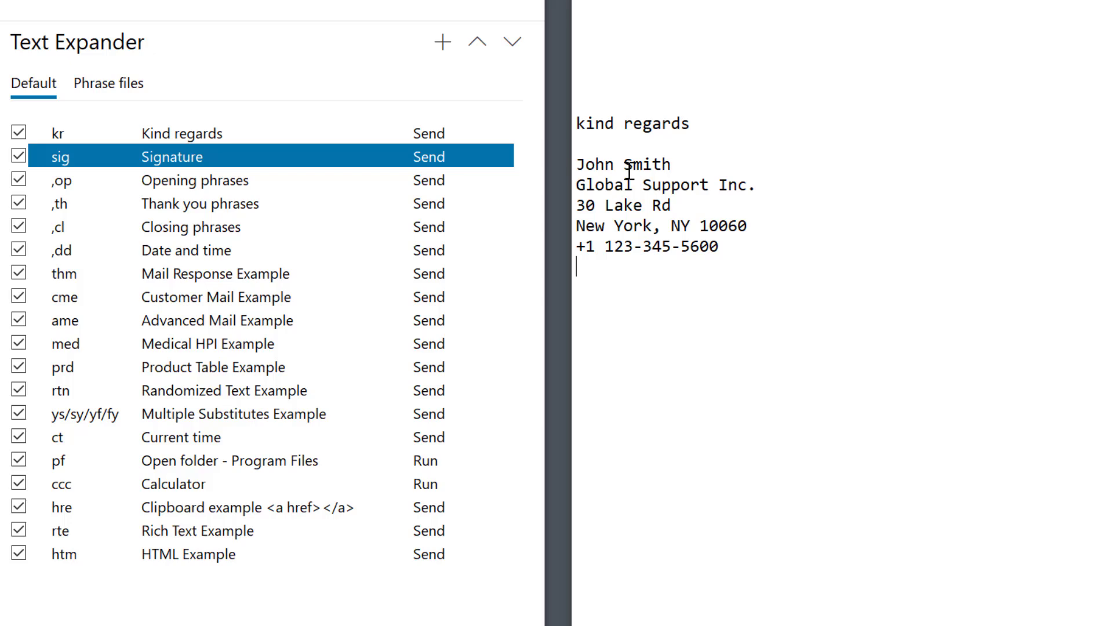
Step: Open the sig Signature phrase editor, select its trigger and text, then cancel unchanged
double_click(191, 166)
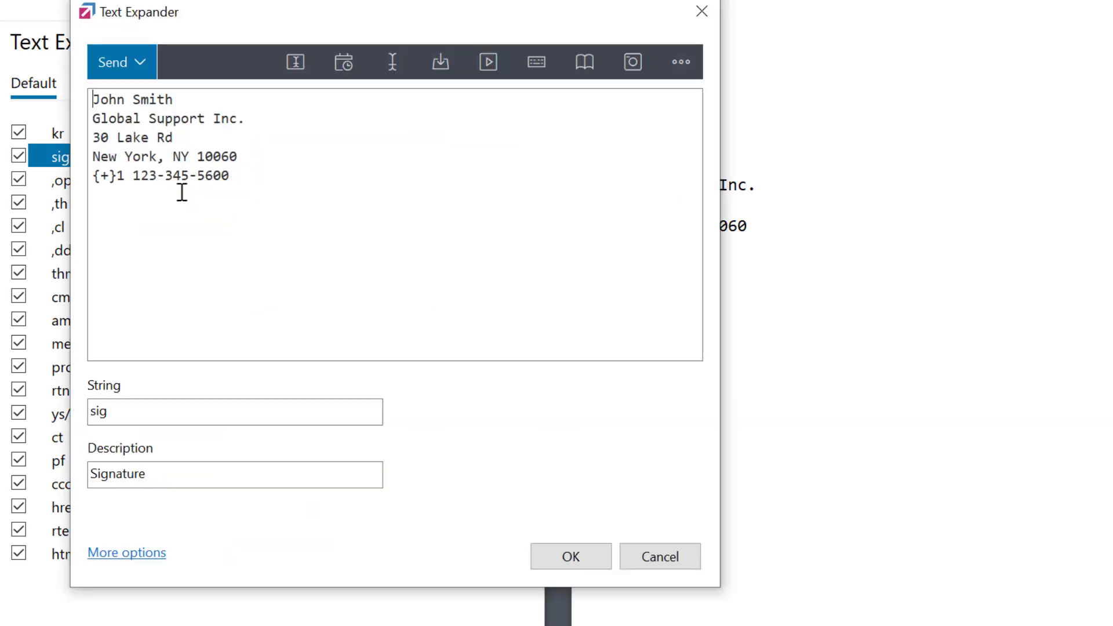
double_click(139, 407)
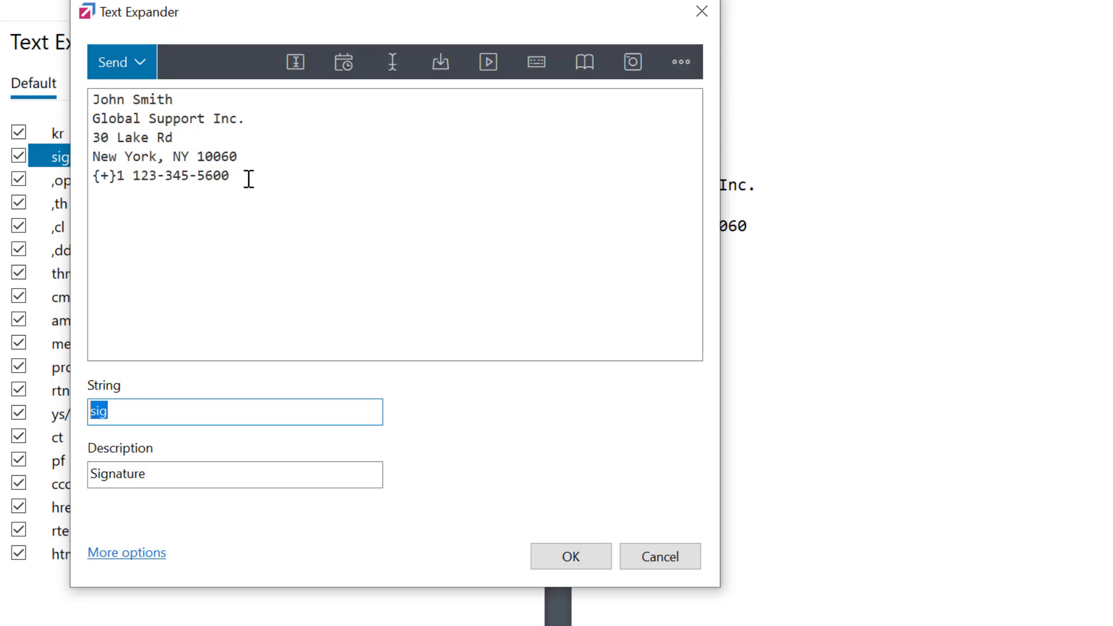
mouse_move(246, 178)
left_mouse_down()
mouse_move(186, 169)
mouse_move(64, 91)
left_mouse_up()
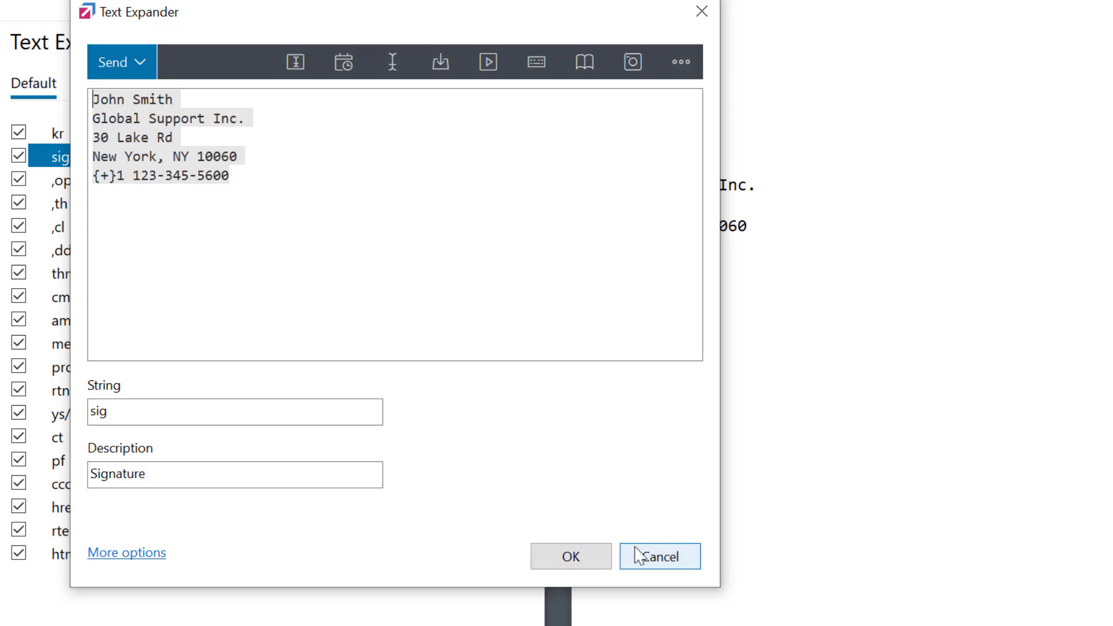
left_click(657, 558)
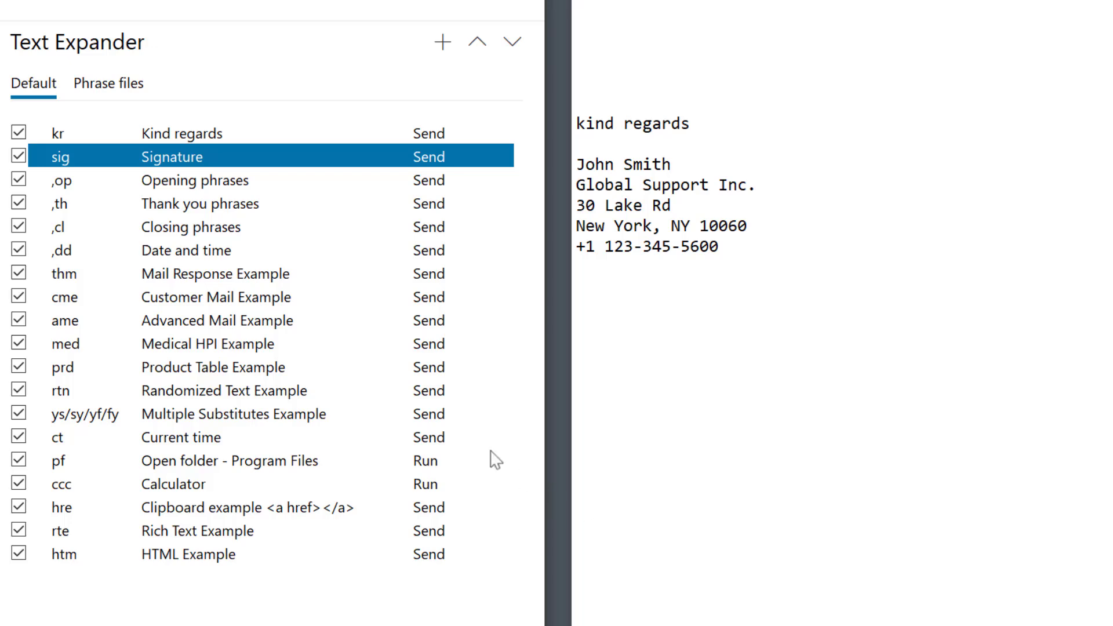
Step: Expand cme below the signature with the customer's name, price 12 and Day Wednesday
left_click(261, 299)
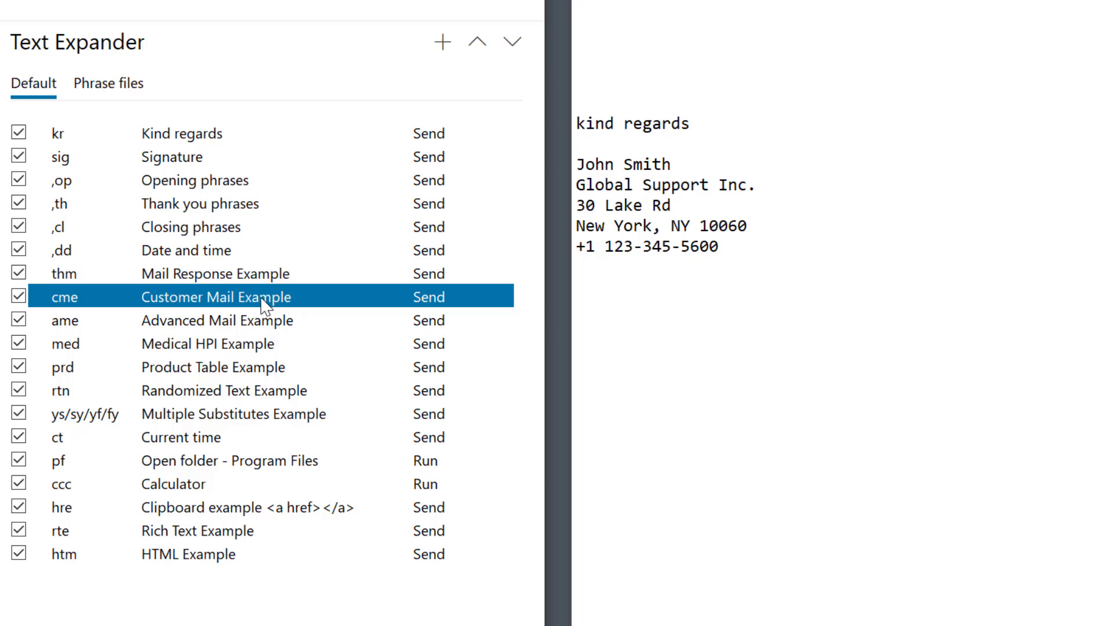
left_click(621, 327)
type("cme")
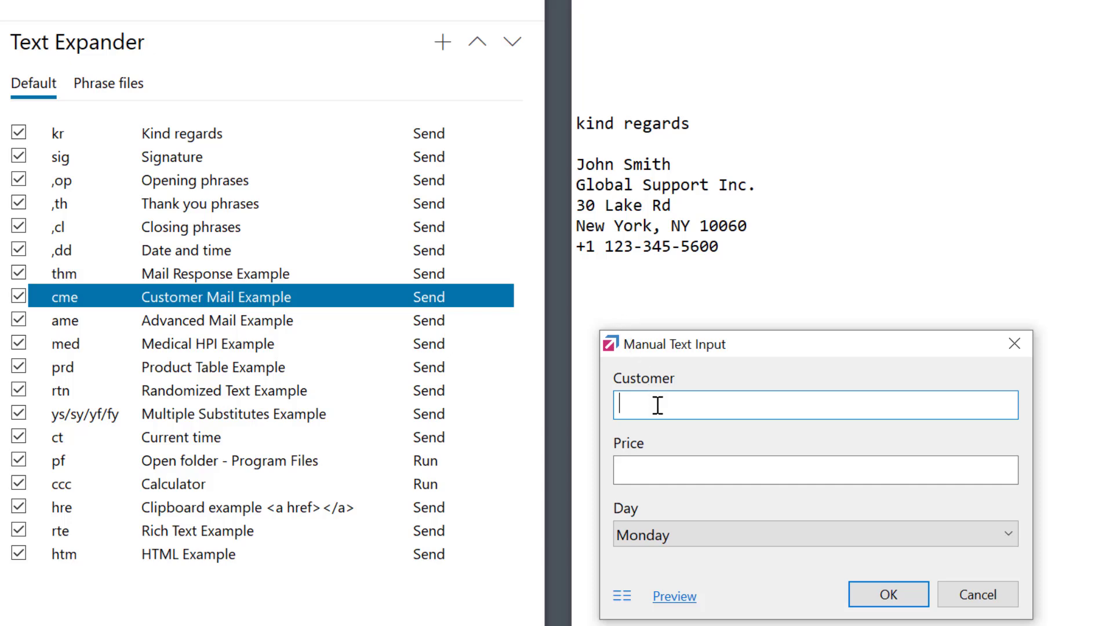
type("George")
left_click(671, 470)
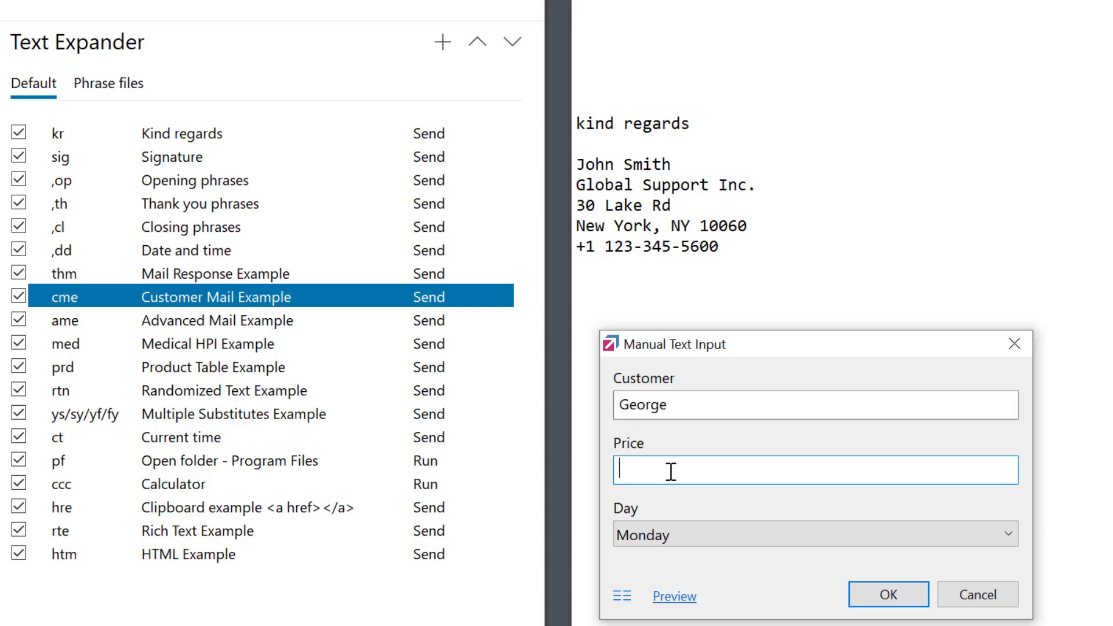
type("12")
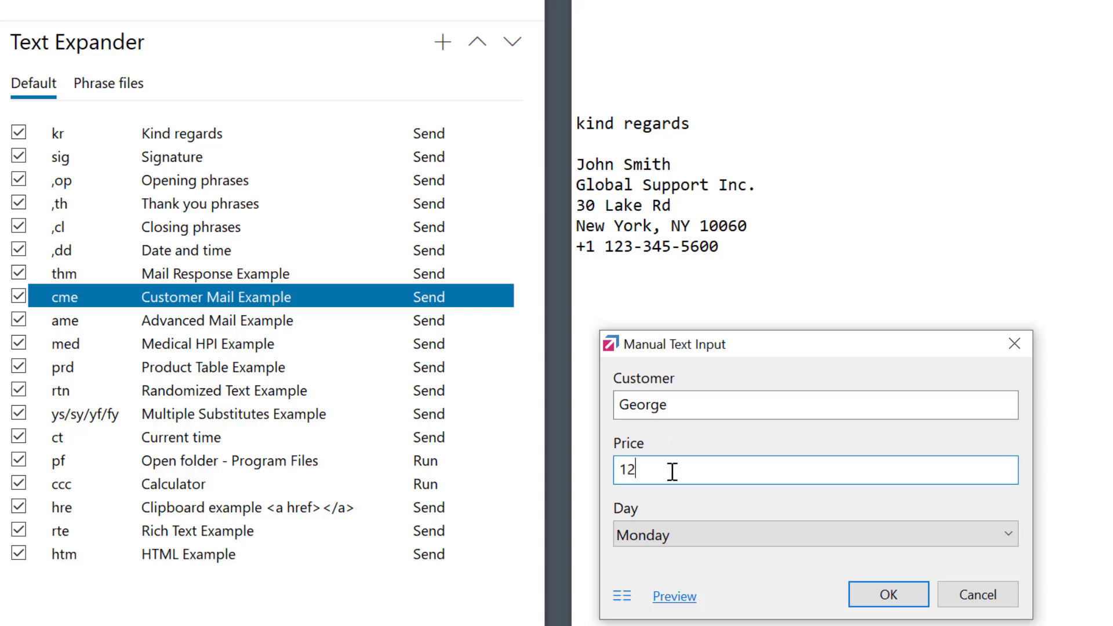
left_click(713, 533)
left_click(705, 600)
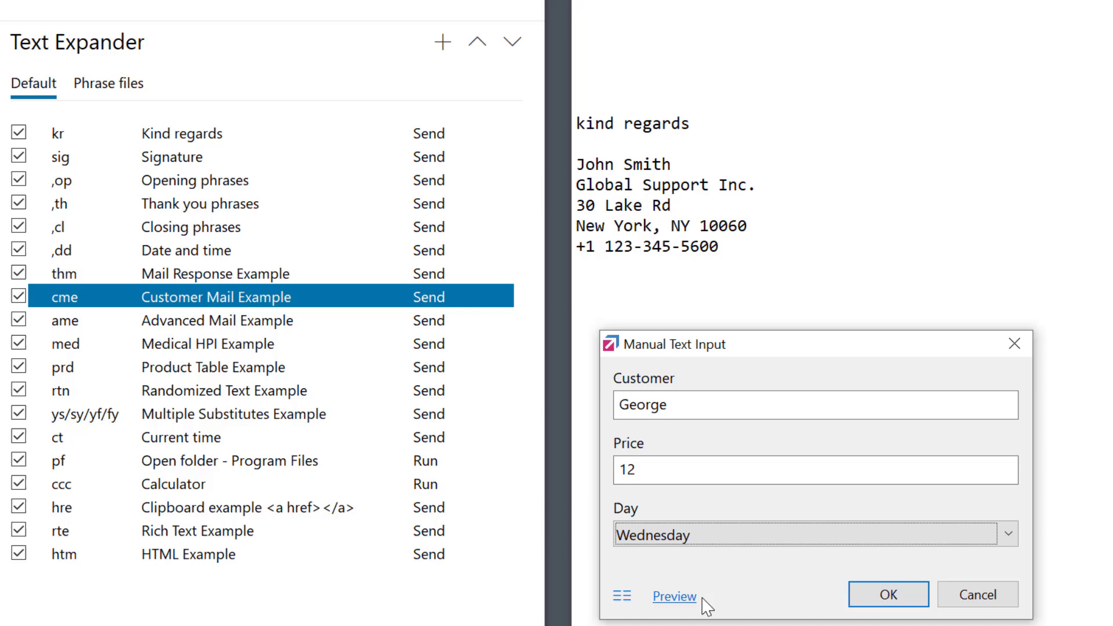
left_click(875, 597)
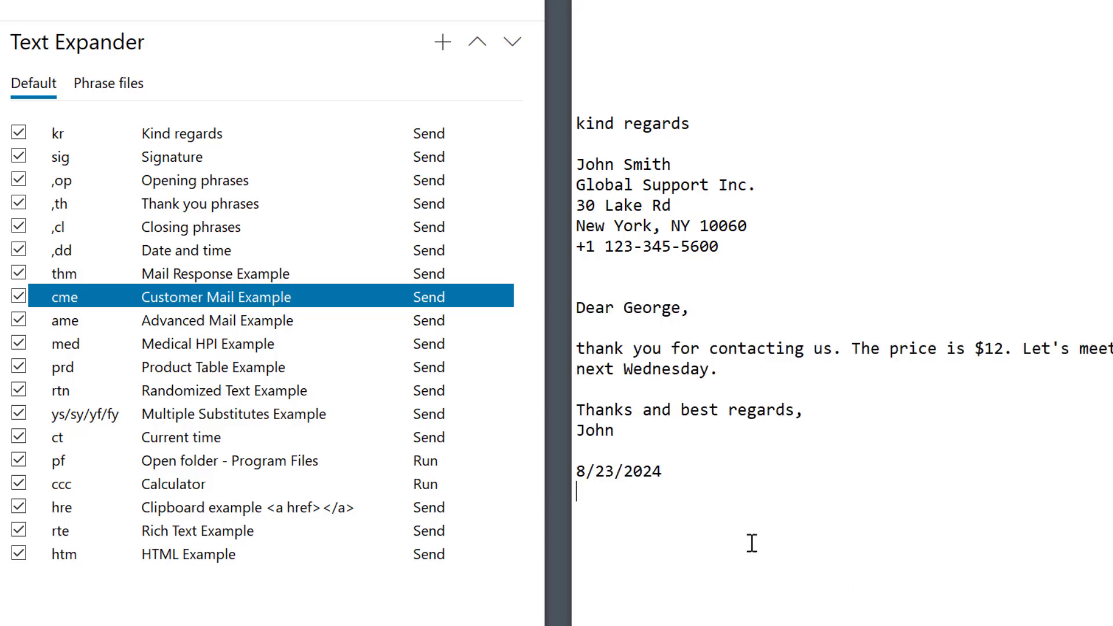
Step: Edit the cme phrase and open its %SELECT_Day% Selection Form macro settings
double_click(195, 300)
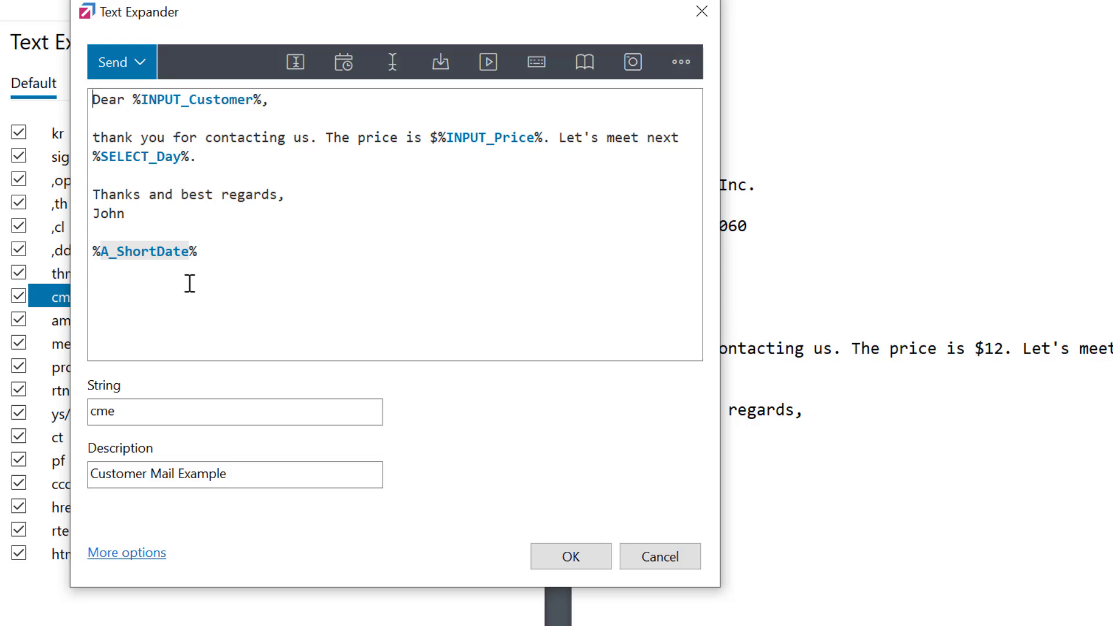
left_click(137, 166)
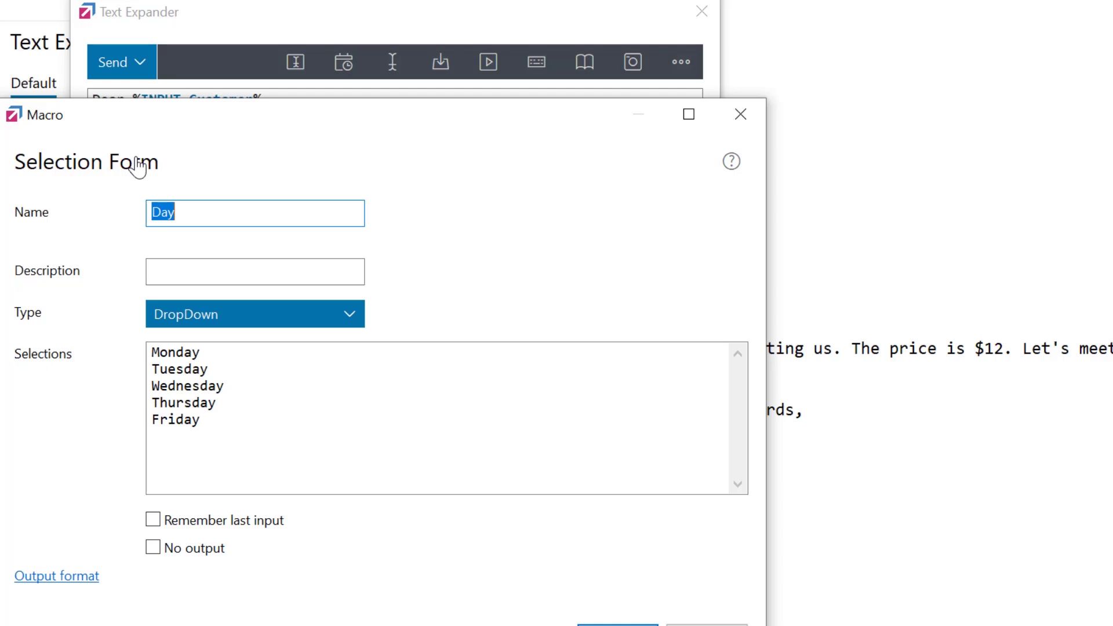
Step: Open the Selection Form help page in Firefox and scroll through the documentation
left_click(732, 162)
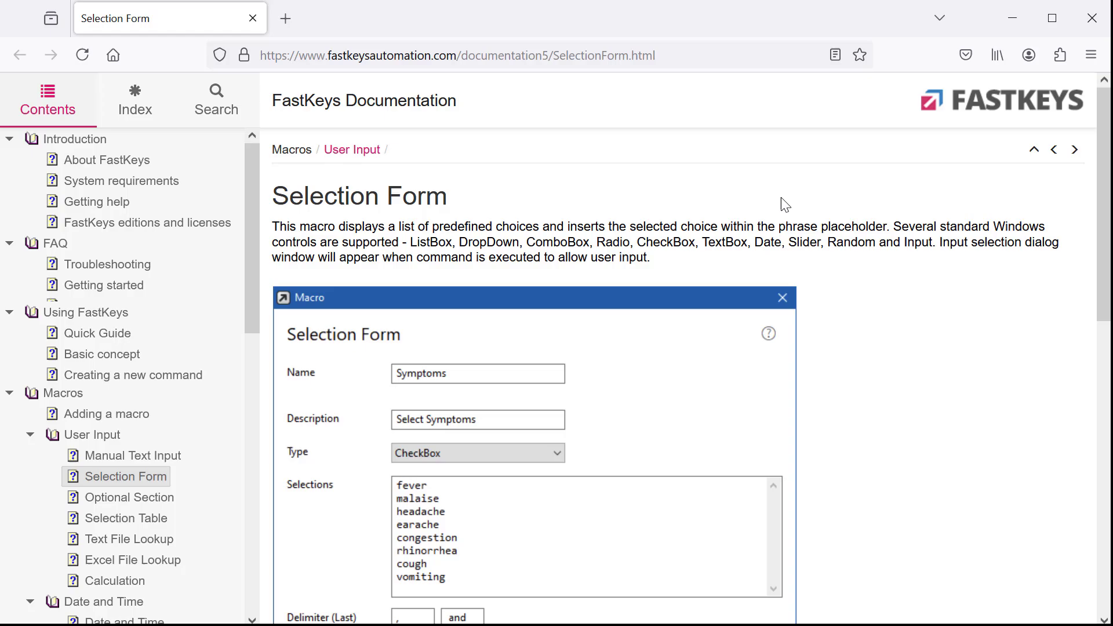
scroll(771, 244, "down", 10)
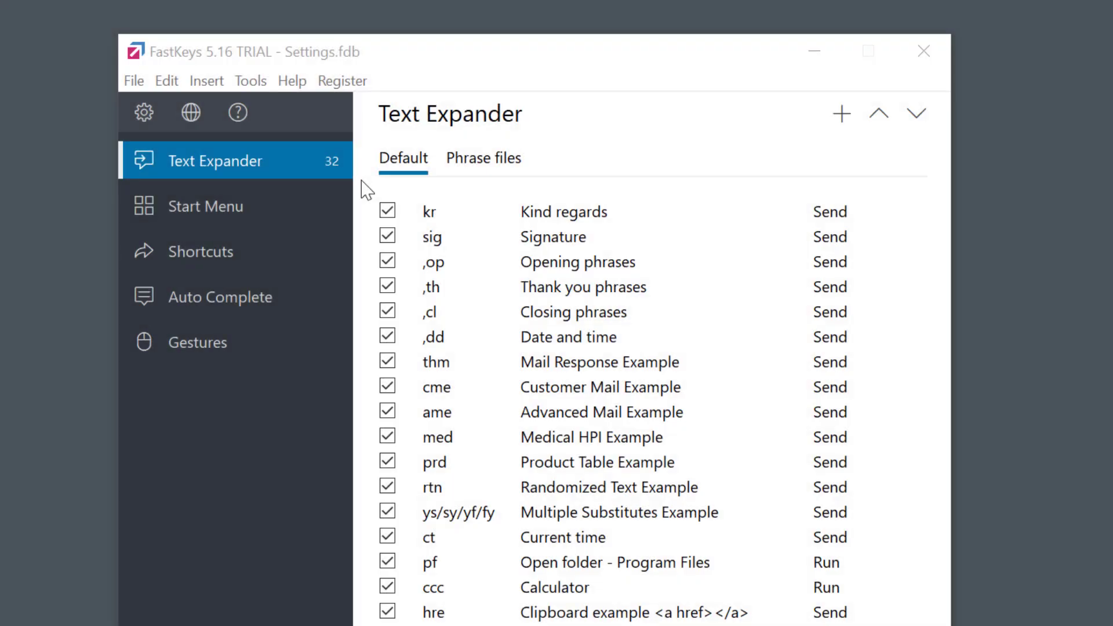
Step: In Preferences, keep English as the language and replace the F8 Settings shortcut with Alt + X
left_click(144, 114)
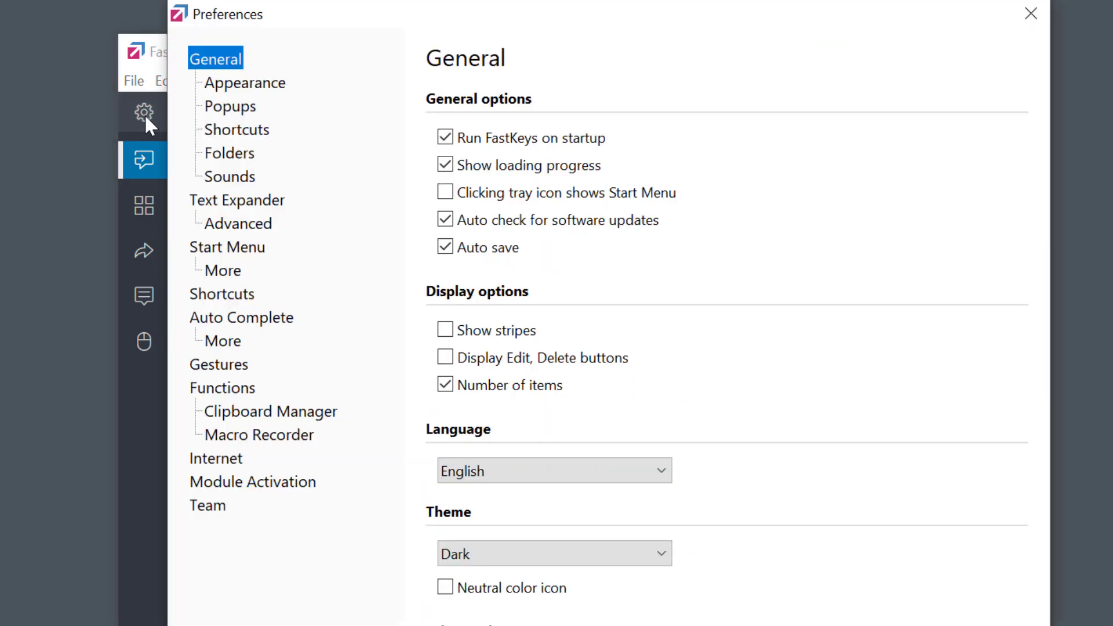
left_click(593, 471)
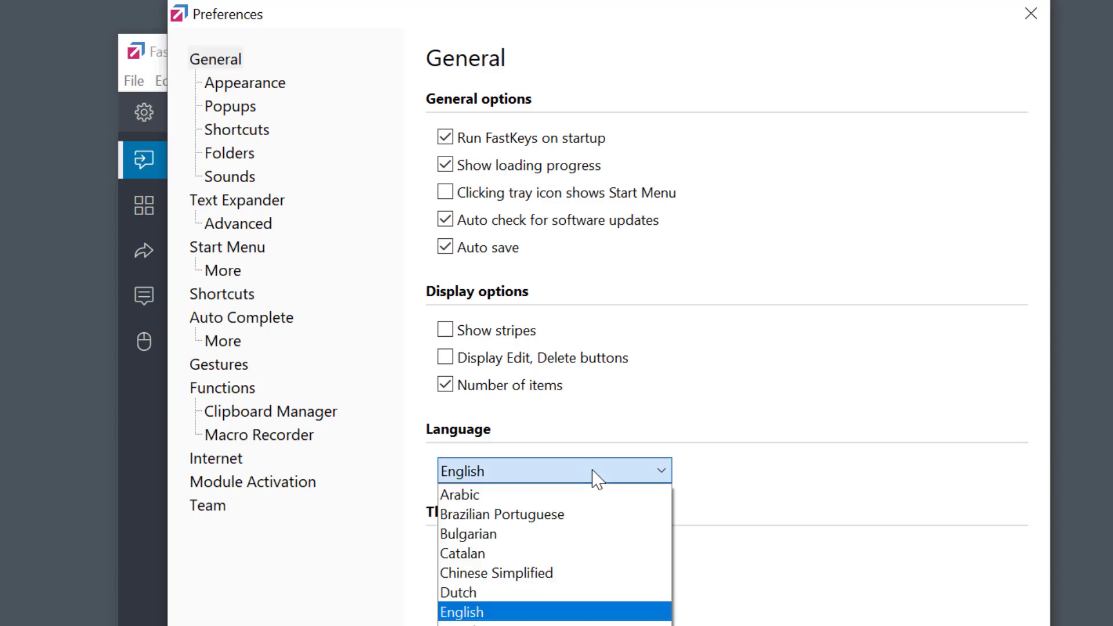
left_click(592, 471)
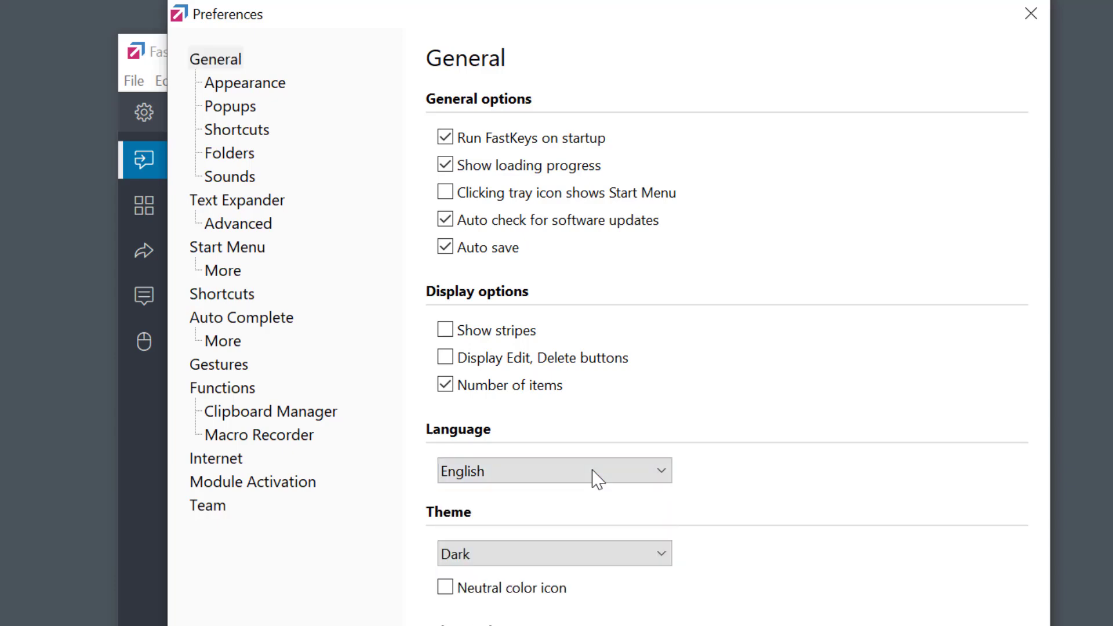
left_click(246, 133)
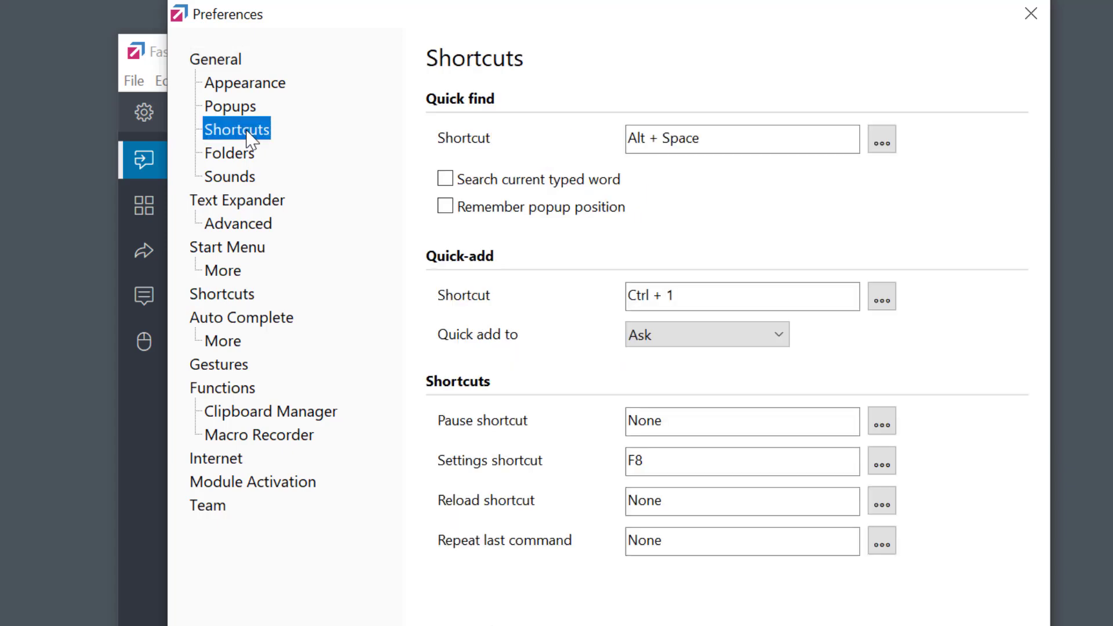
left_click(741, 474)
key("BackSpace")
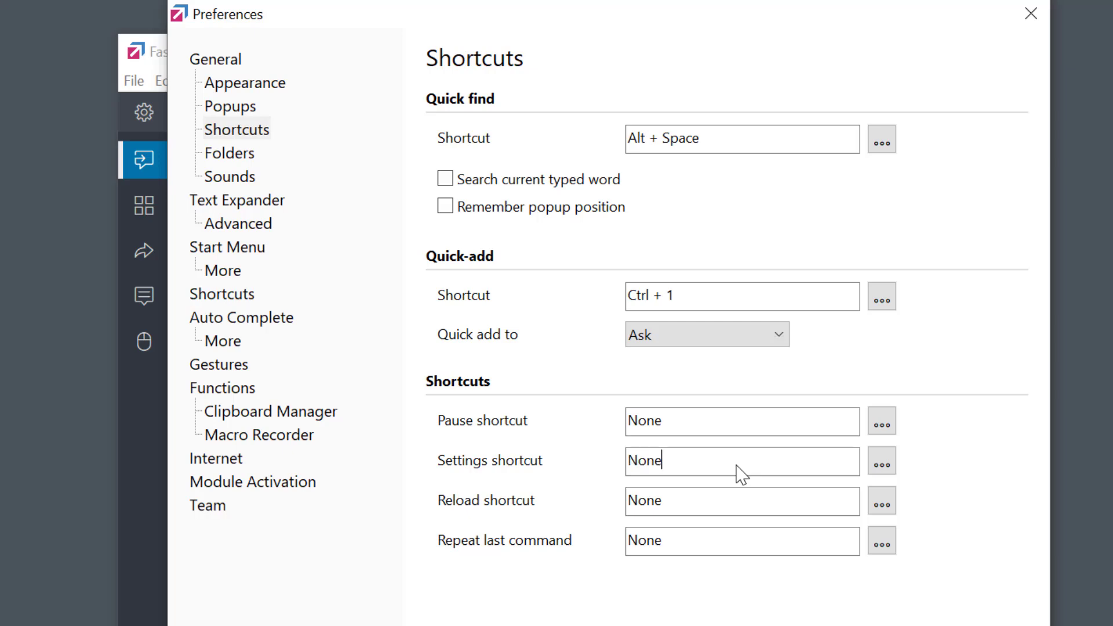
key("alt+x")
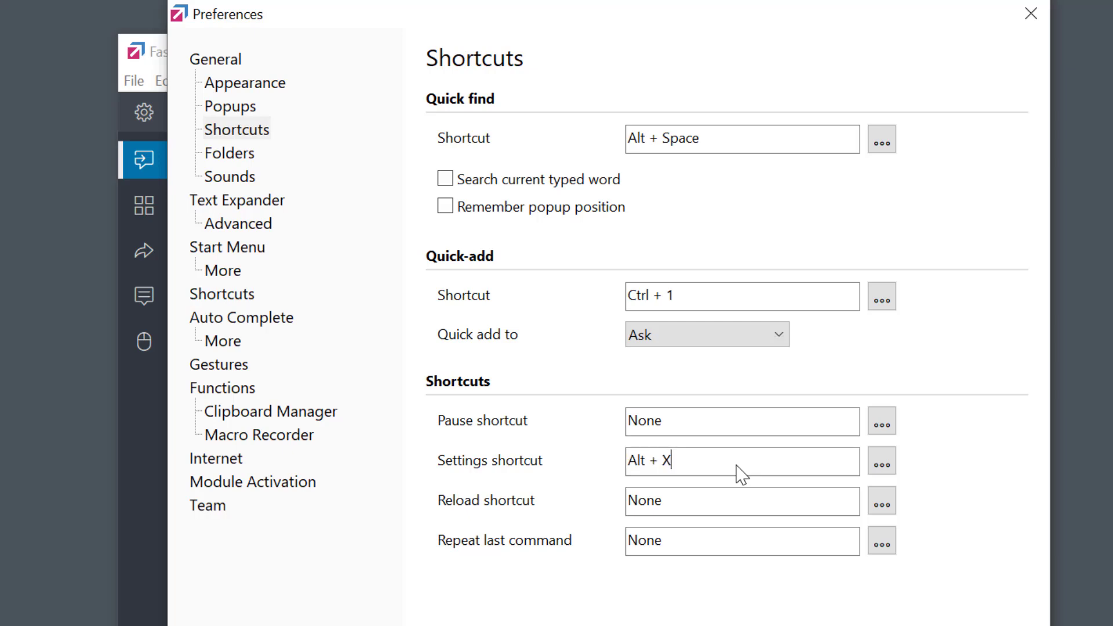